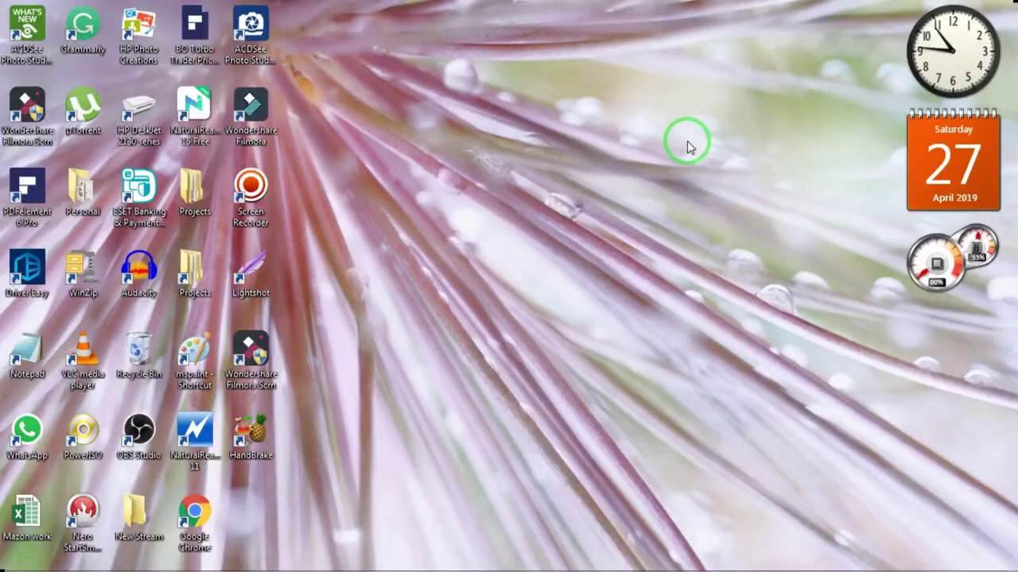
# Launch HandBrake, load the Rec 0003 recording as the source, and maximize the window
pyautogui.doubleClick(263, 434)
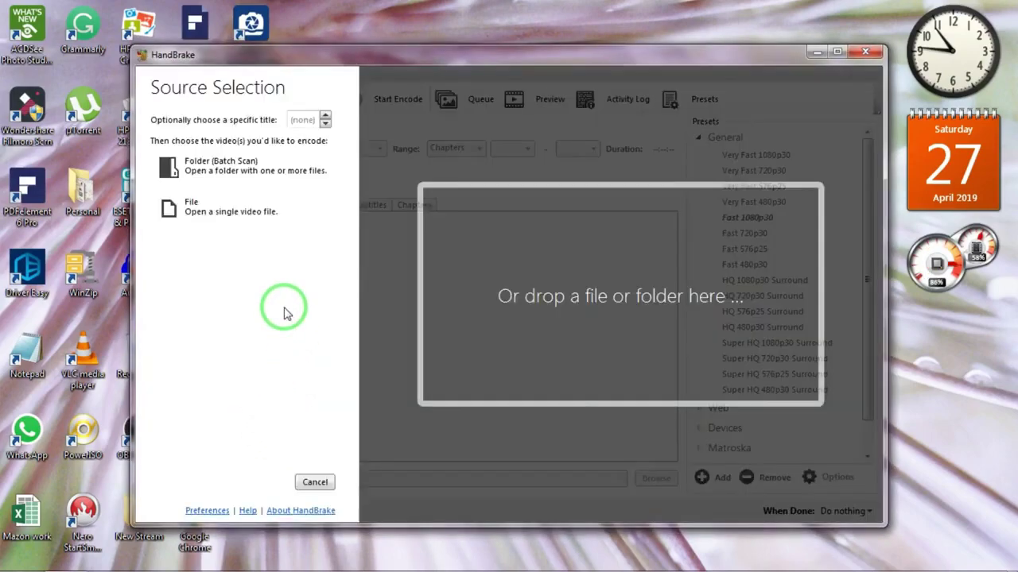
pyautogui.click(231, 215)
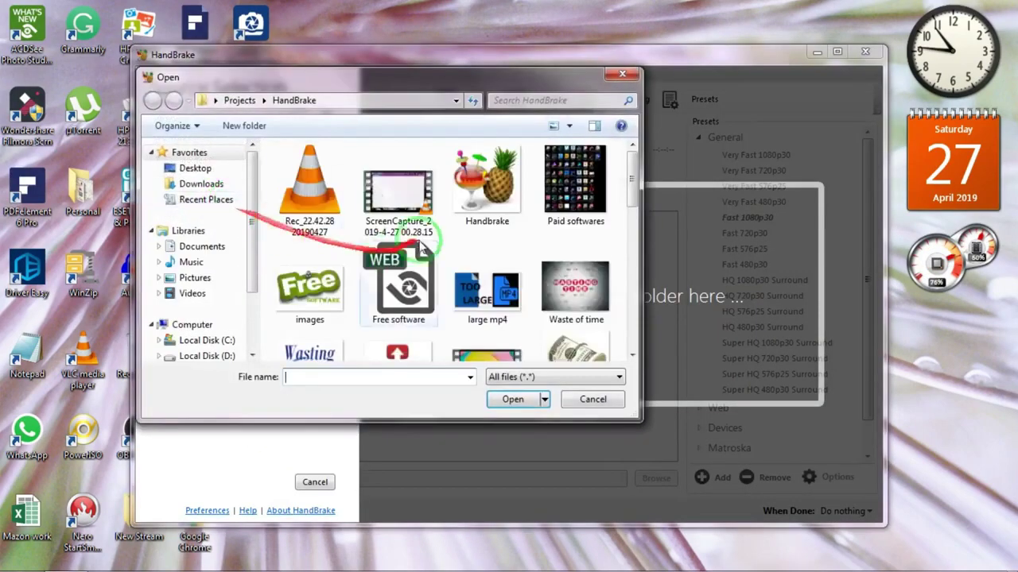
pyautogui.scroll(-2, 397, 247)
pyautogui.click(402, 250)
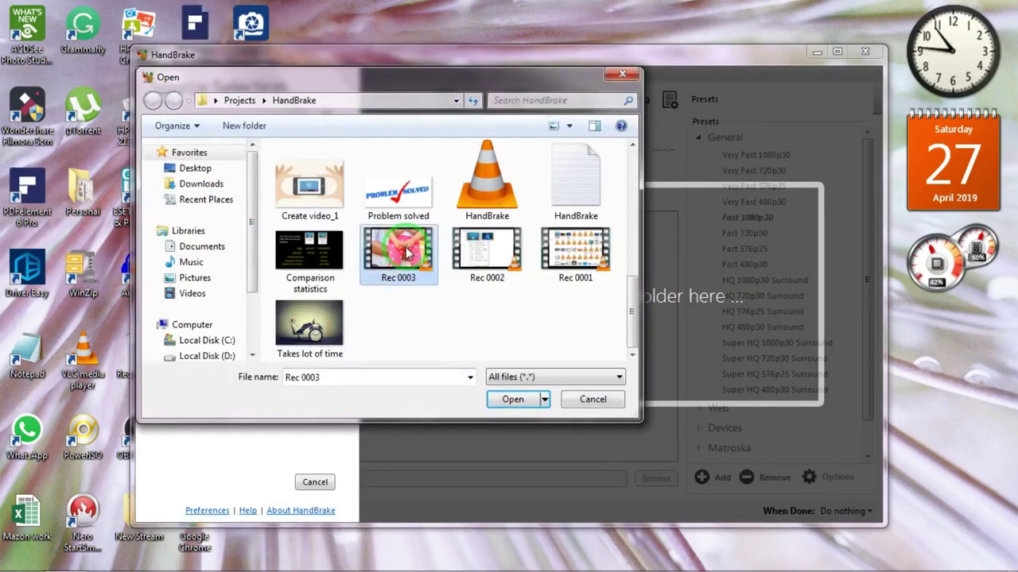
pyautogui.click(525, 399)
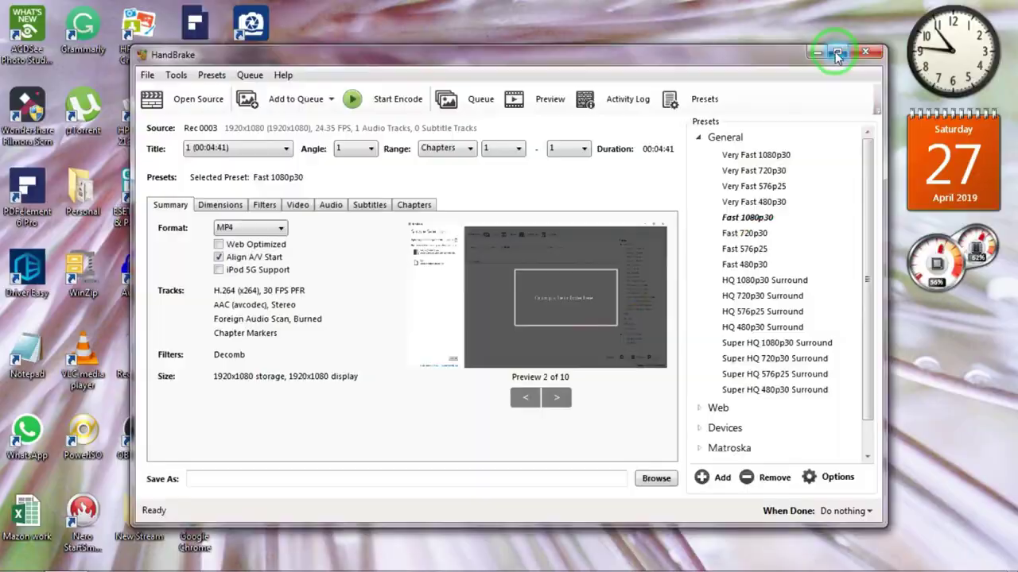
pyautogui.click(837, 53)
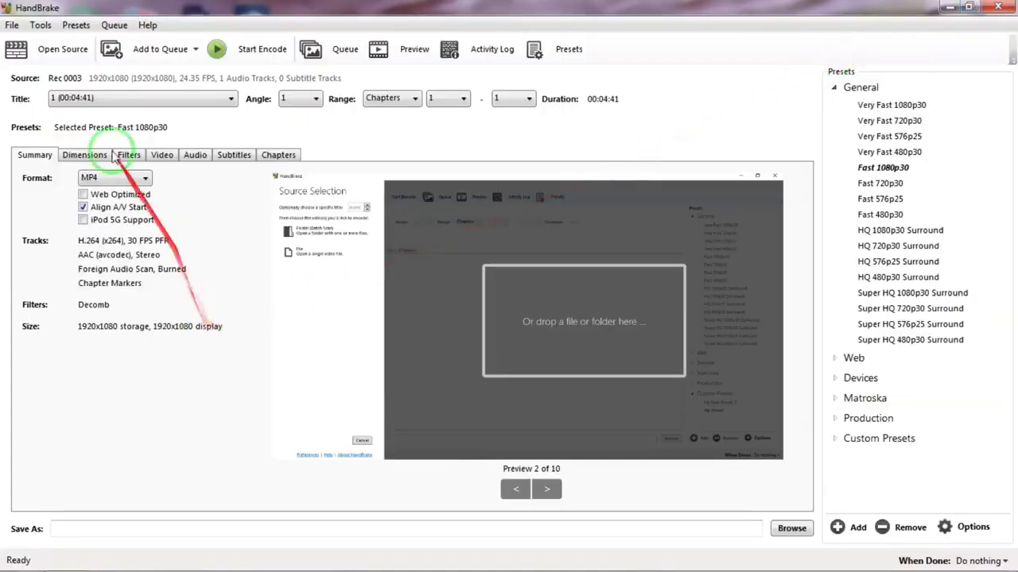
pyautogui.click(147, 24)
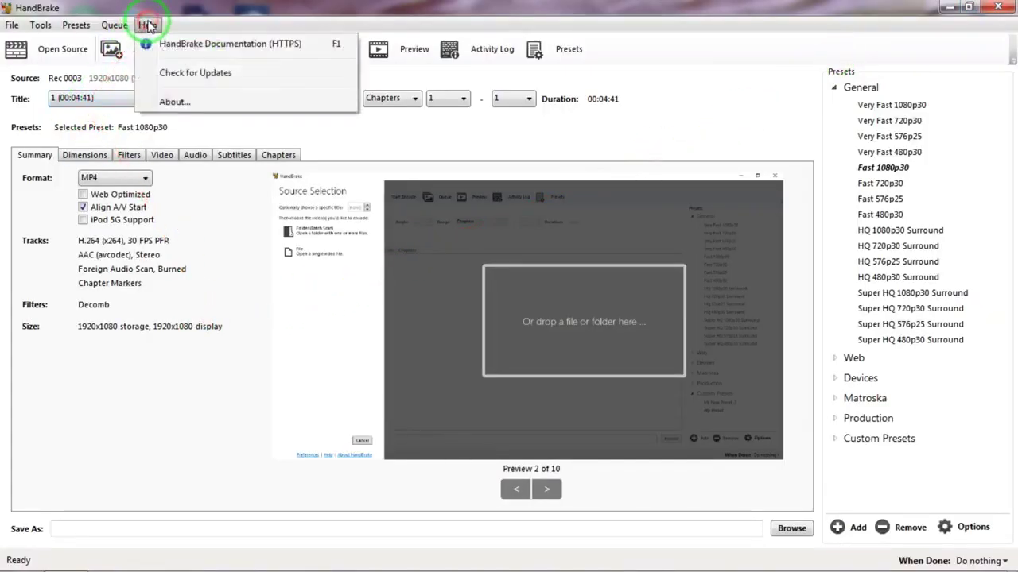
pyautogui.click(174, 100)
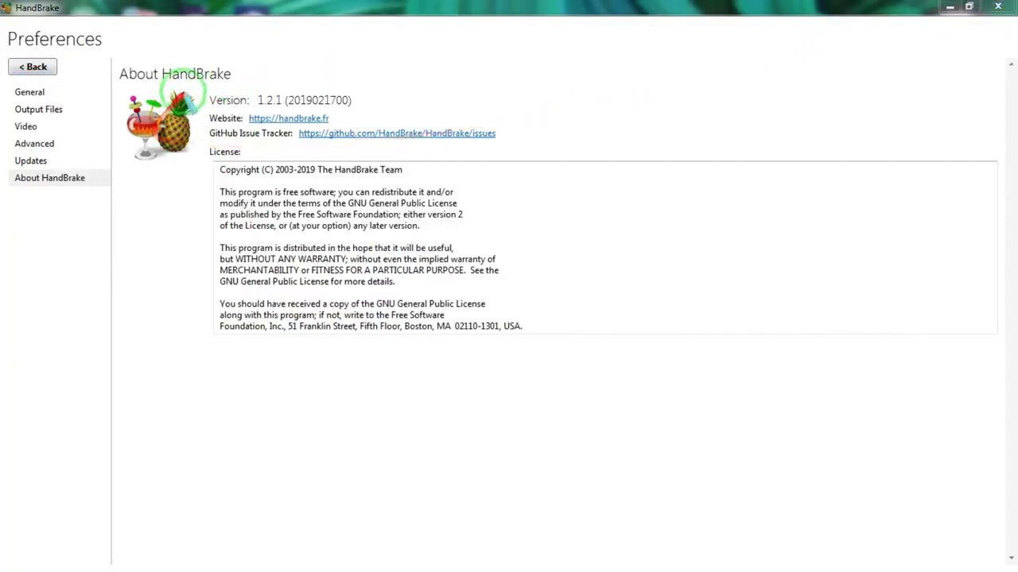
pyautogui.moveTo(198, 85)
pyautogui.mouseDown()
pyautogui.moveTo(300, 110)
pyautogui.moveTo(399, 111)
pyautogui.mouseUp()
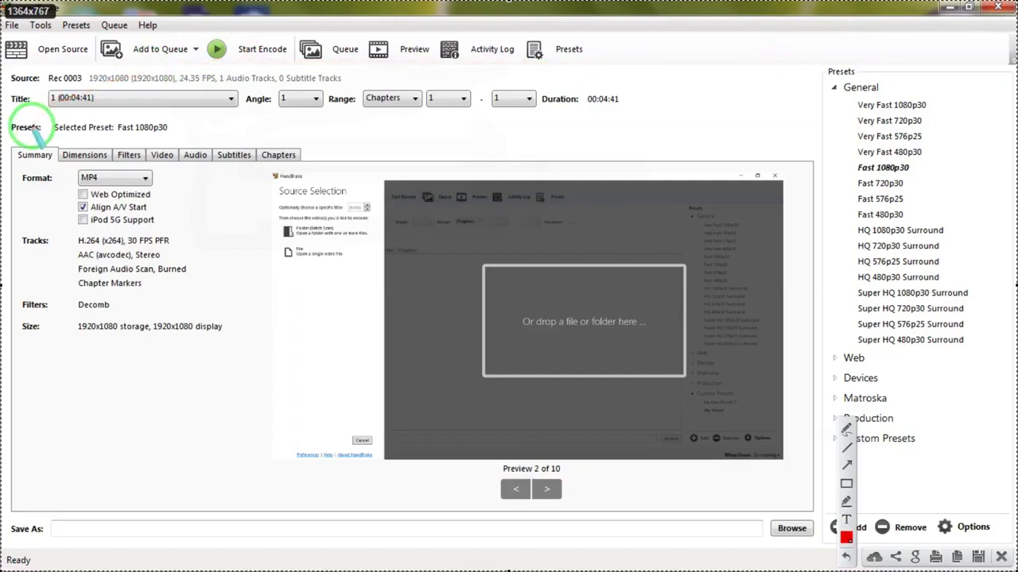
pyautogui.moveTo(32, 133)
pyautogui.mouseDown()
pyautogui.moveTo(36, 87)
pyautogui.moveTo(54, 53)
pyautogui.mouseUp()
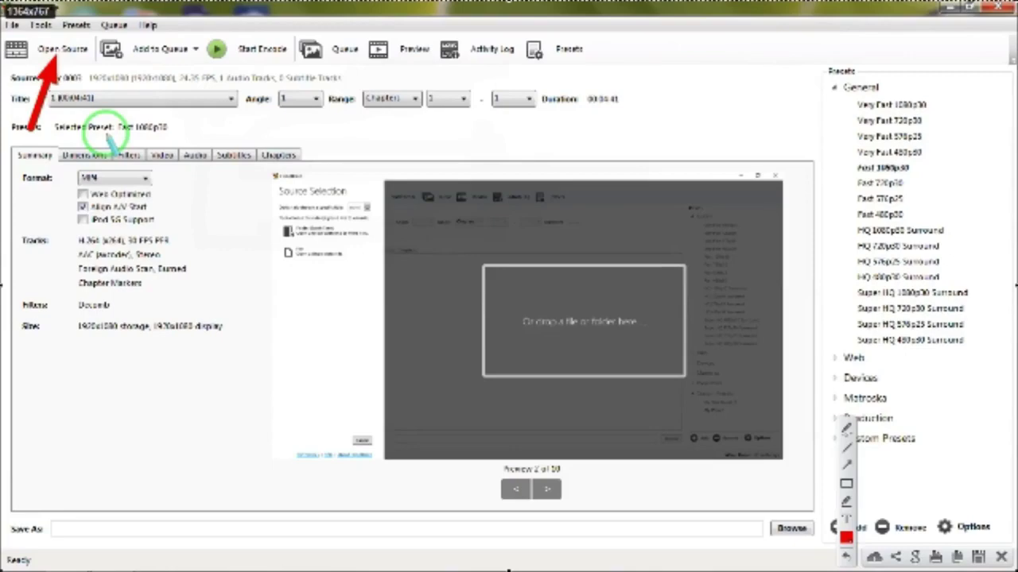
pyautogui.moveTo(105, 135); pyautogui.dragTo(163, 52)
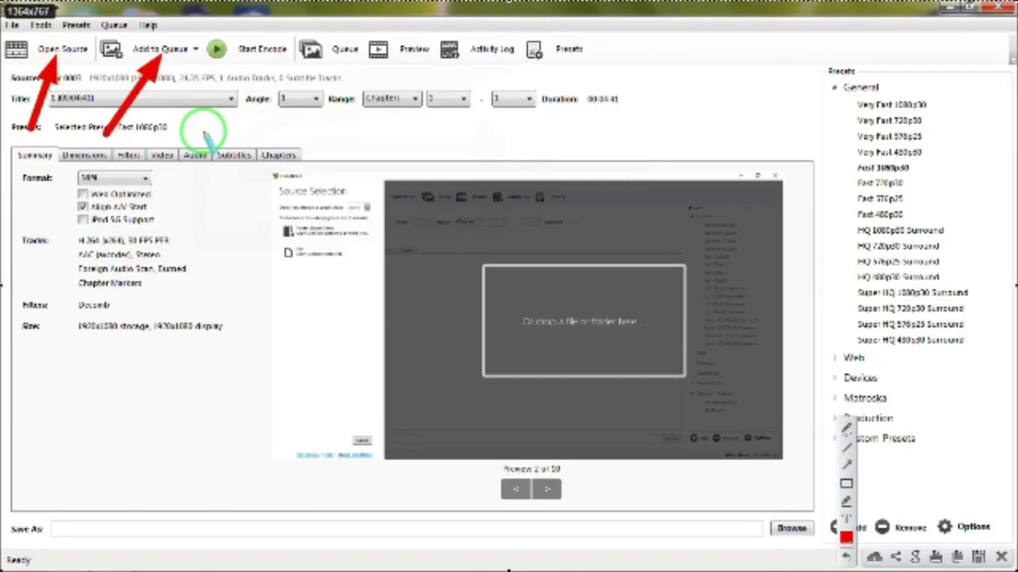
pyautogui.moveTo(206, 135); pyautogui.dragTo(270, 57)
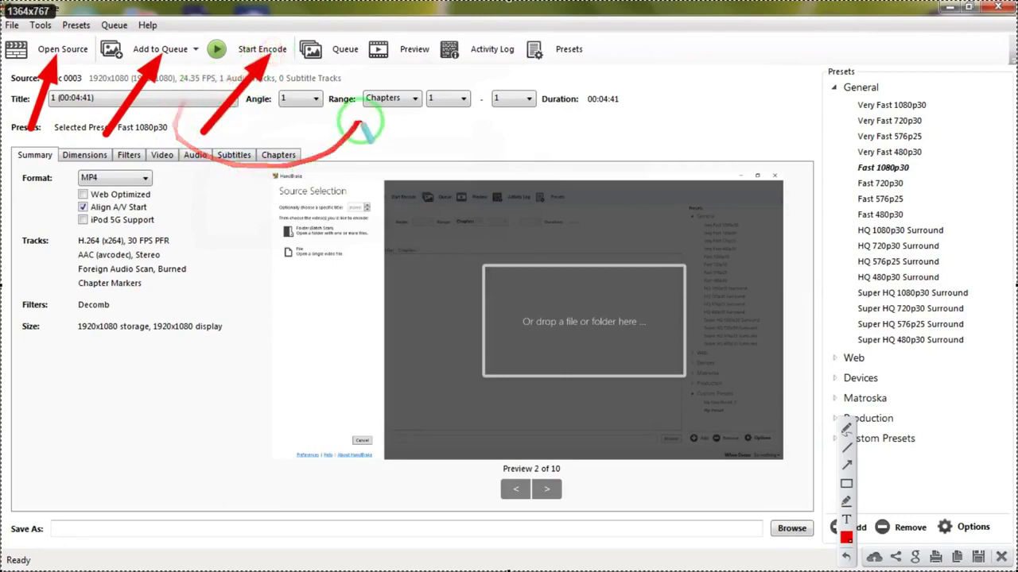
pyautogui.moveTo(334, 133)
pyautogui.mouseDown()
pyautogui.moveTo(538, 62)
pyautogui.moveTo(546, 71)
pyautogui.moveTo(534, 56)
pyautogui.mouseUp()
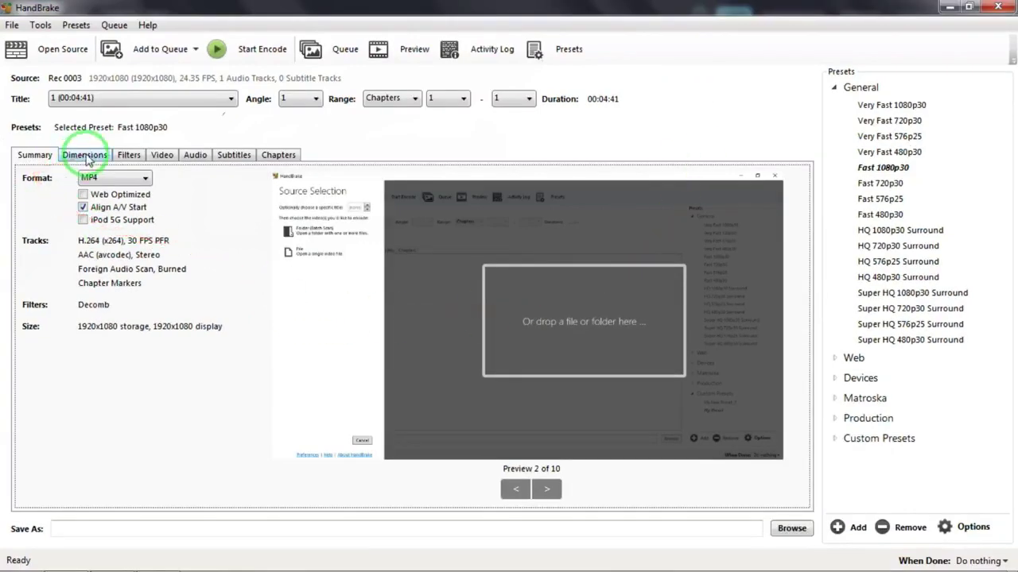
# Keep 1920x1080 with aspect ratio, set Anamorphic to None and custom cropping of 0 on all sides
pyautogui.click(88, 155)
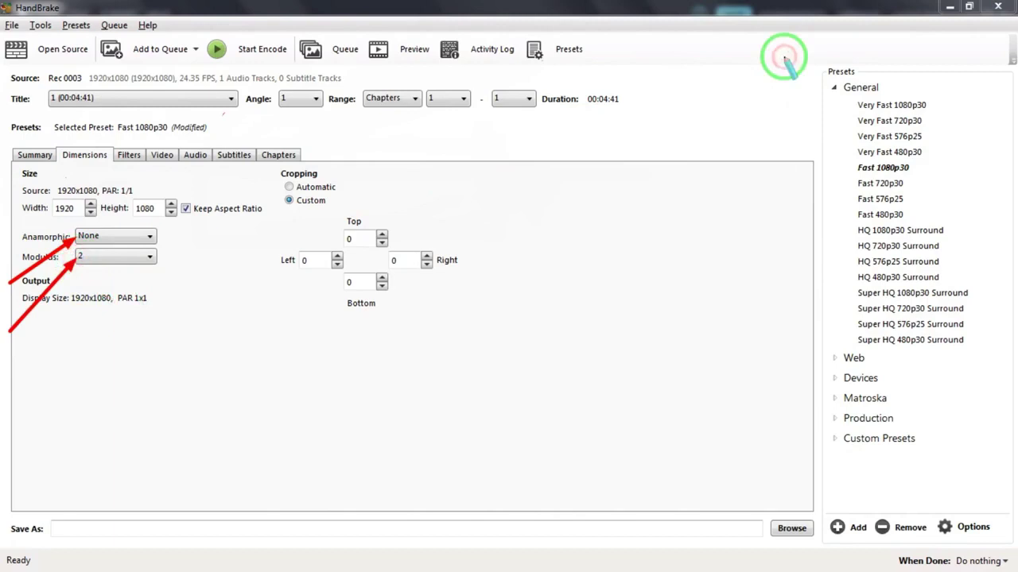
pyautogui.moveTo(211, 270); pyautogui.dragTo(191, 218)
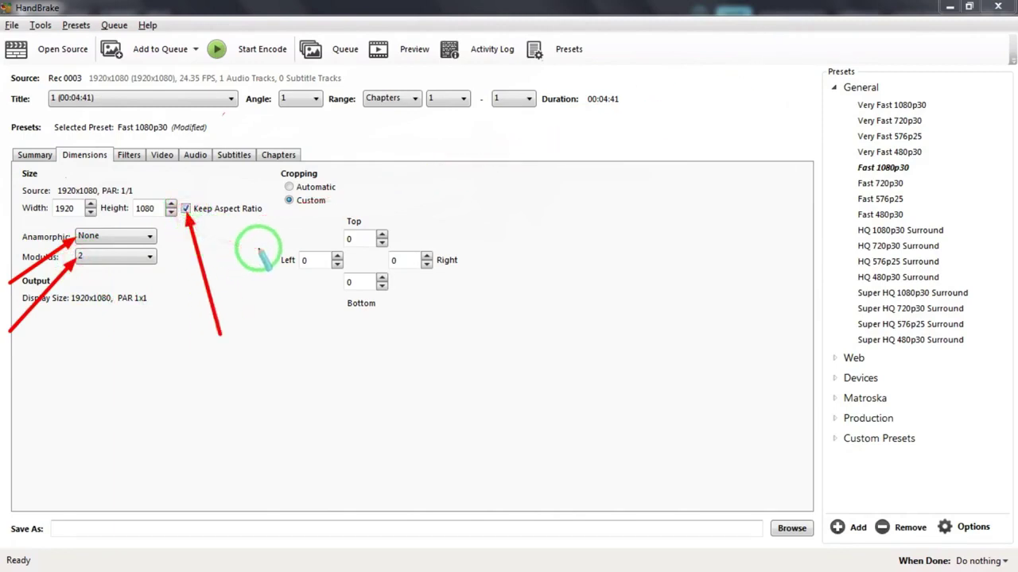
pyautogui.moveTo(123, 127)
pyautogui.mouseDown()
pyautogui.moveTo(203, 91)
pyautogui.moveTo(68, 205)
pyautogui.mouseUp()
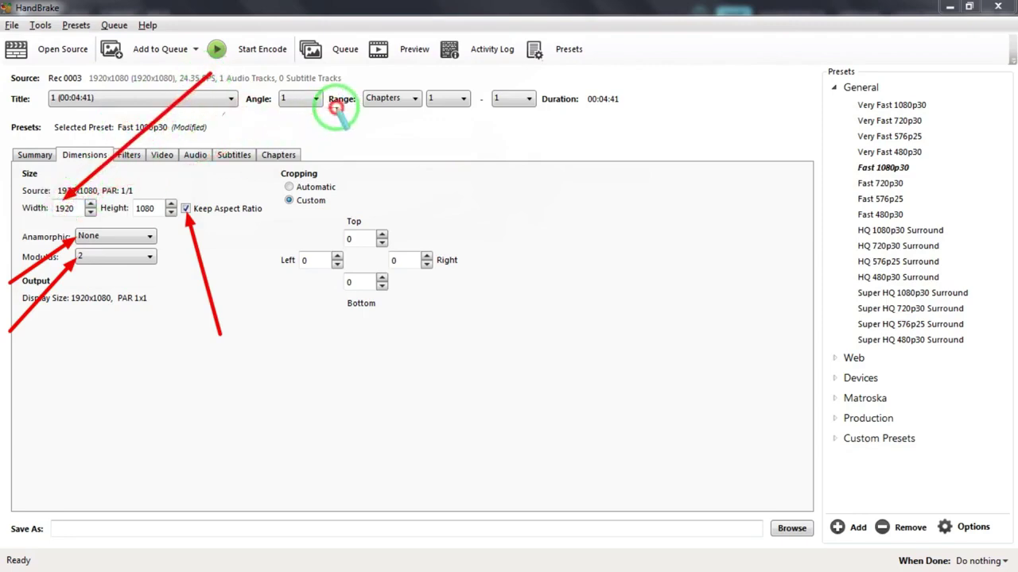
pyautogui.moveTo(339, 107)
pyautogui.mouseDown()
pyautogui.moveTo(188, 164)
pyautogui.moveTo(151, 200)
pyautogui.mouseUp()
pyautogui.moveTo(489, 137); pyautogui.dragTo(336, 199)
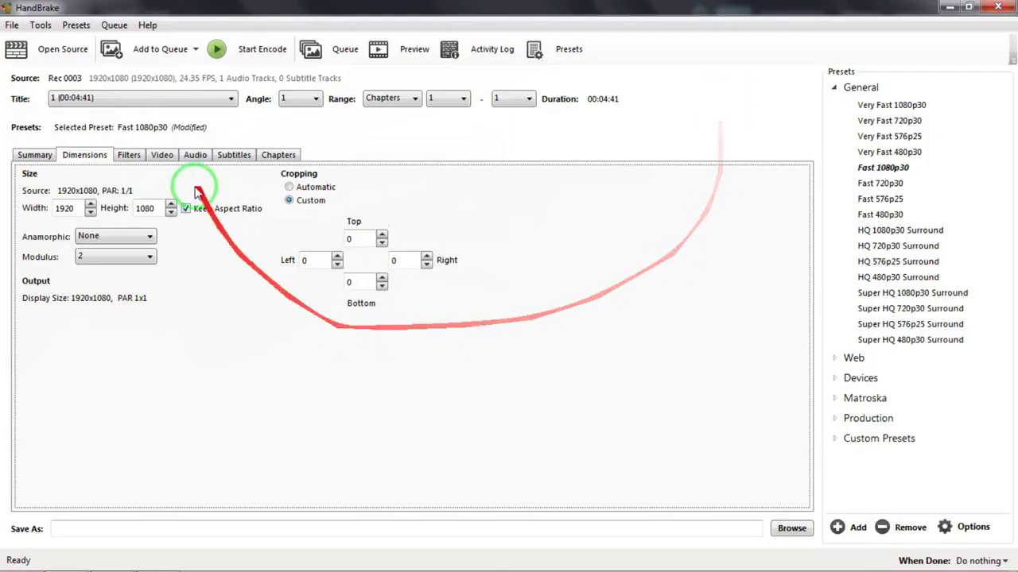
pyautogui.click(131, 156)
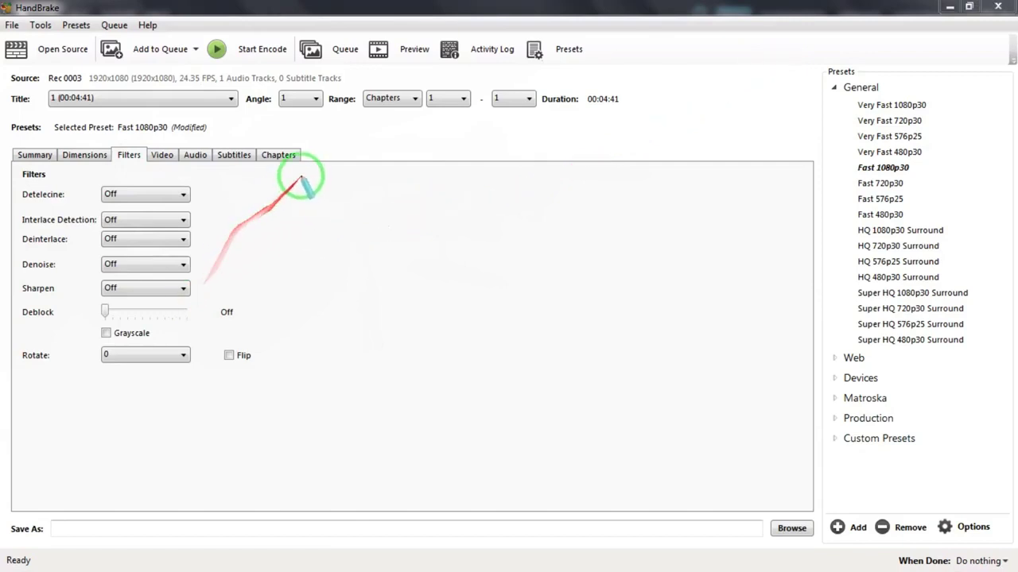
pyautogui.moveTo(287, 174); pyautogui.dragTo(136, 194)
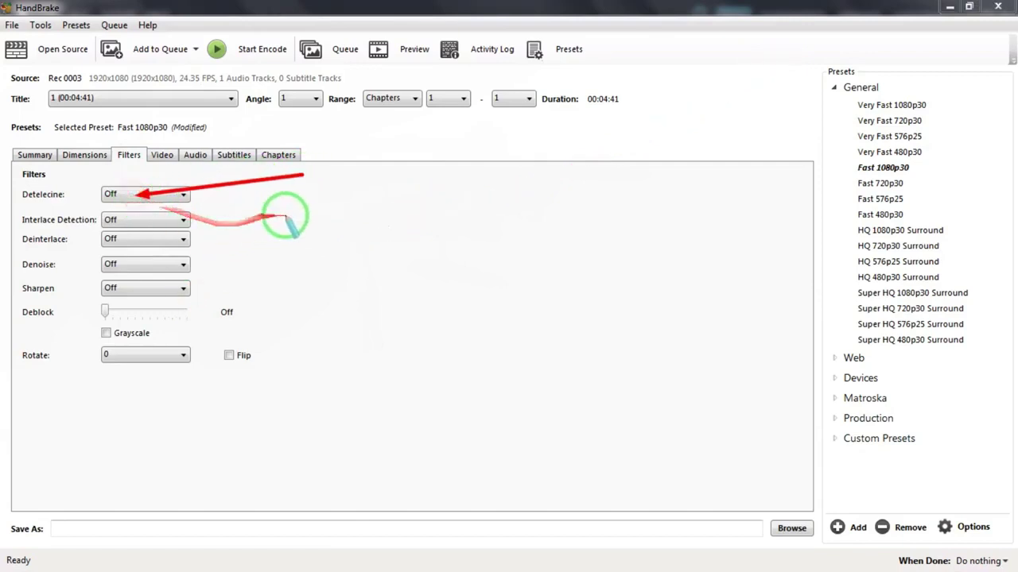
pyautogui.moveTo(265, 217); pyautogui.dragTo(139, 220)
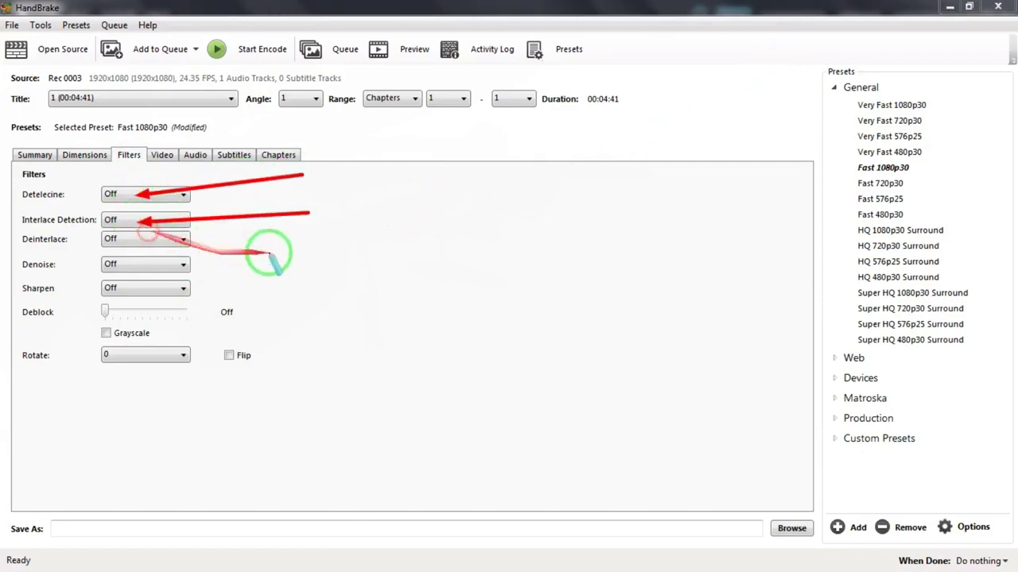
pyautogui.moveTo(304, 253); pyautogui.dragTo(154, 238)
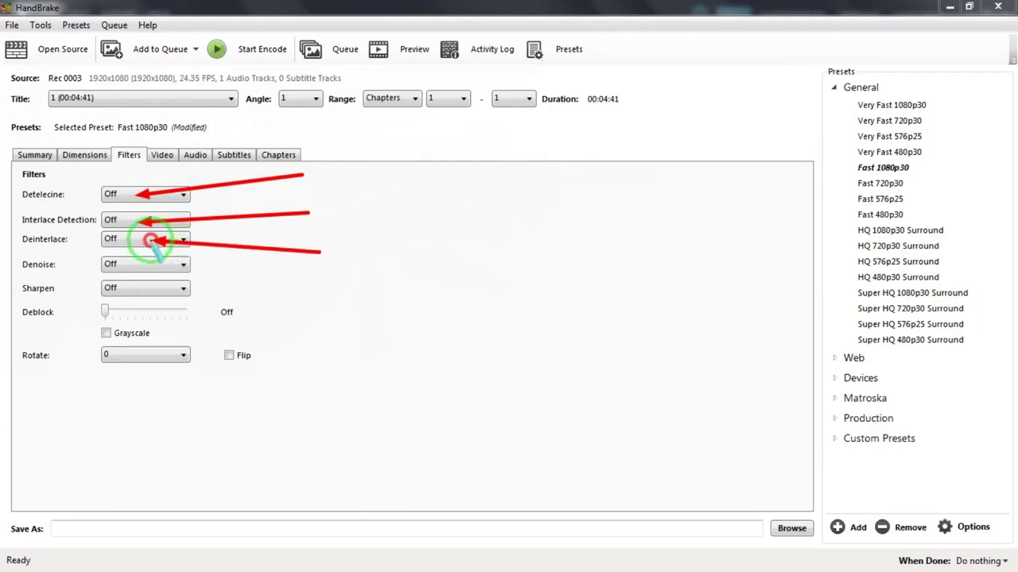
pyautogui.moveTo(326, 292); pyautogui.dragTo(152, 267)
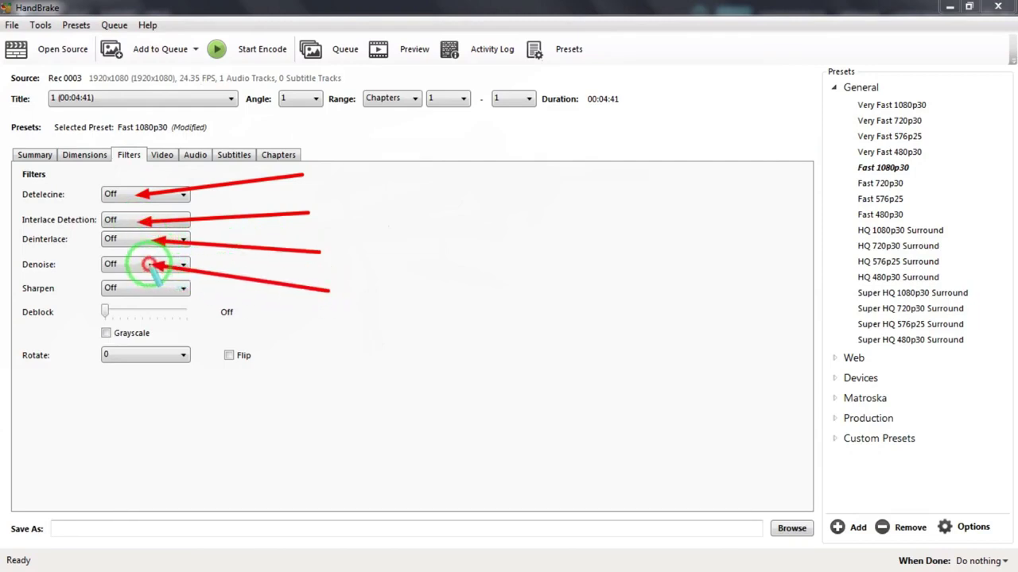
pyautogui.moveTo(336, 318); pyautogui.dragTo(163, 288)
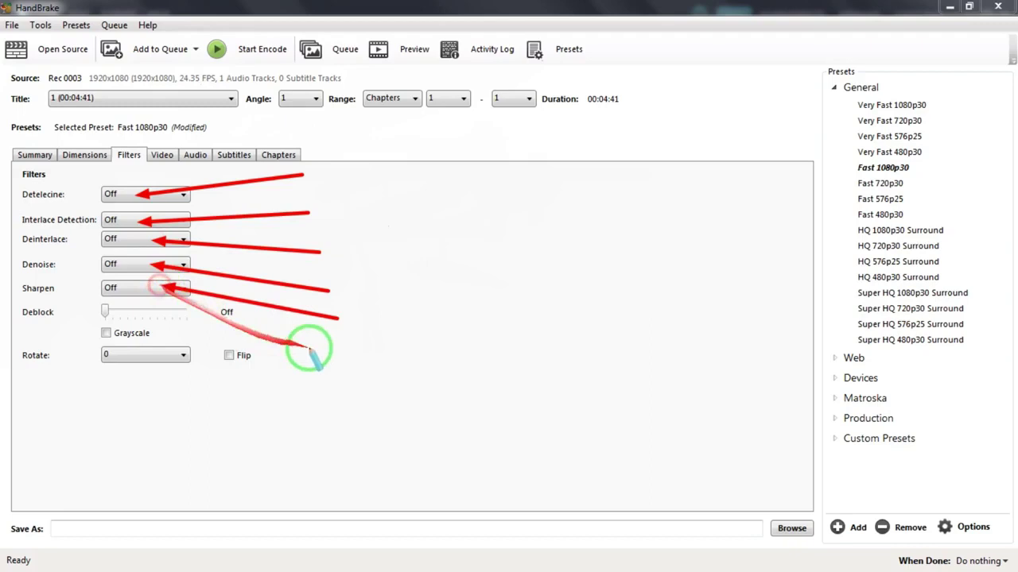
pyautogui.moveTo(348, 383); pyautogui.dragTo(232, 313)
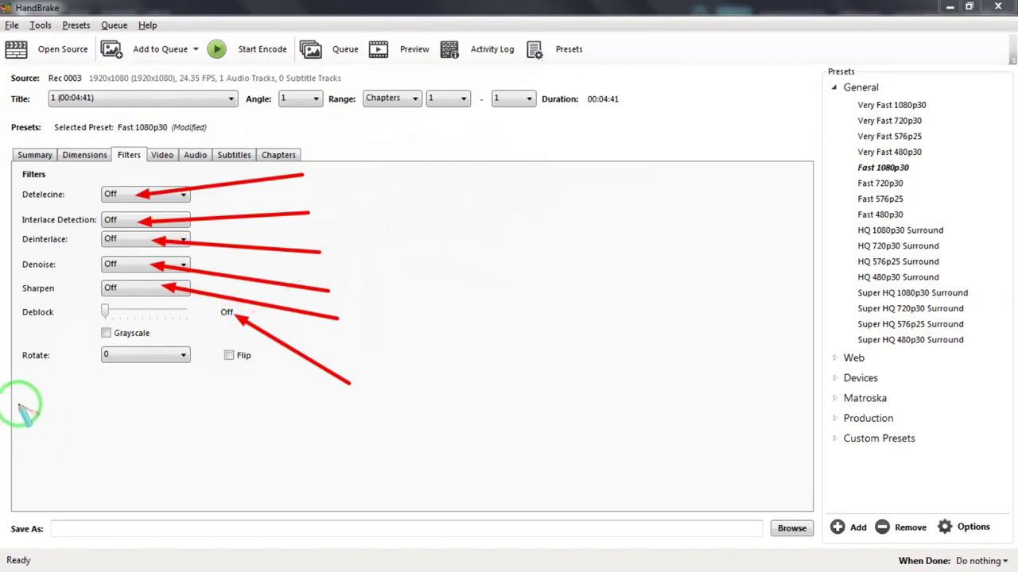
pyautogui.moveTo(19, 398); pyautogui.dragTo(75, 354)
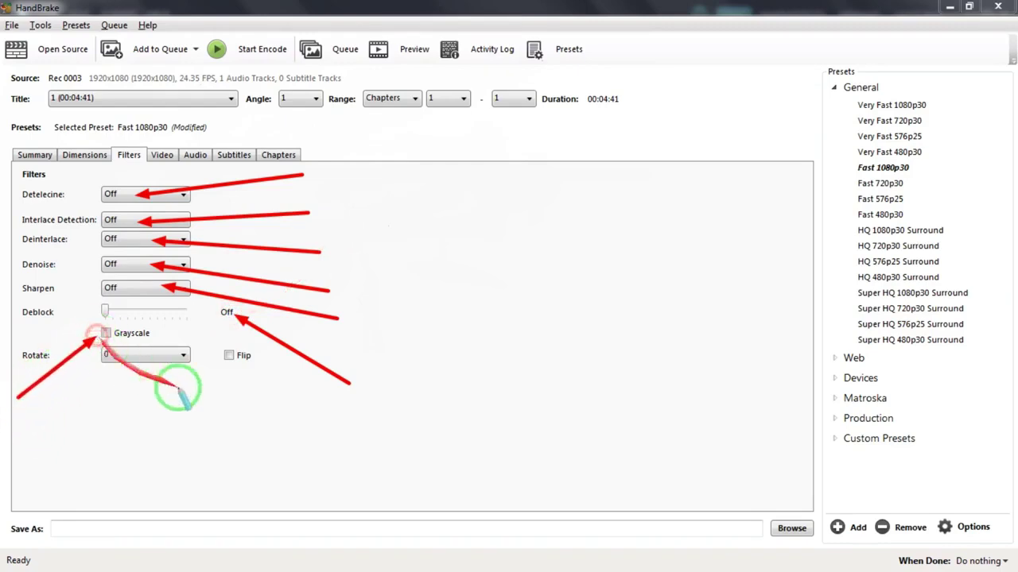
pyautogui.moveTo(217, 452); pyautogui.dragTo(228, 358)
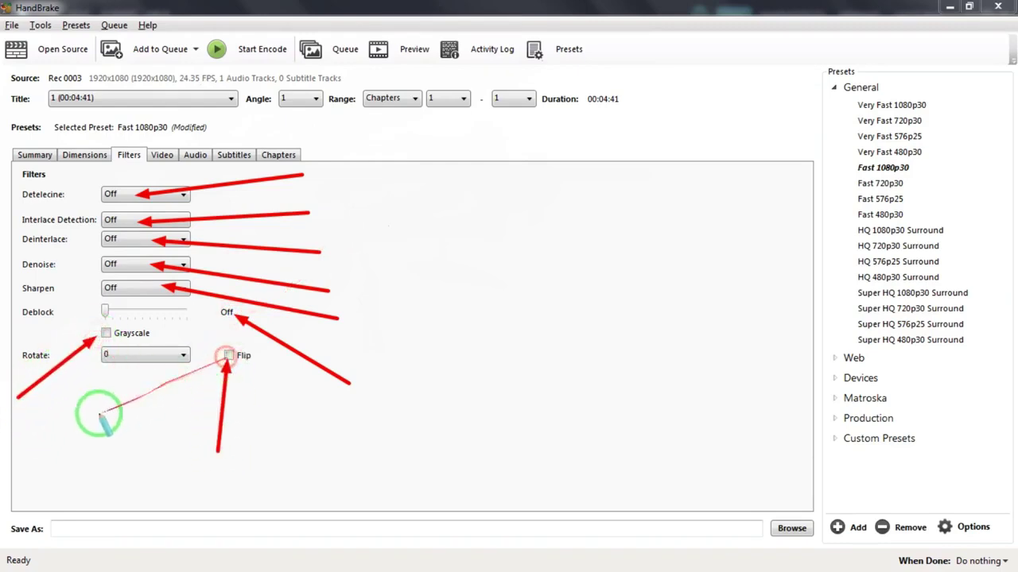
pyautogui.moveTo(51, 474); pyautogui.dragTo(125, 357)
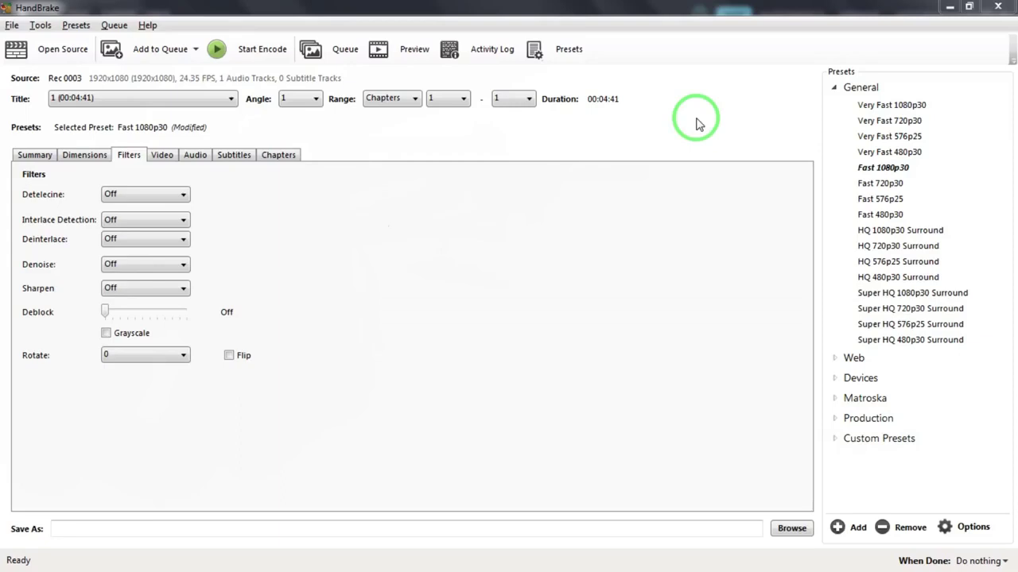
# Use the H.264 (x264) video codec with variable framerate and Main profile
pyautogui.click(163, 156)
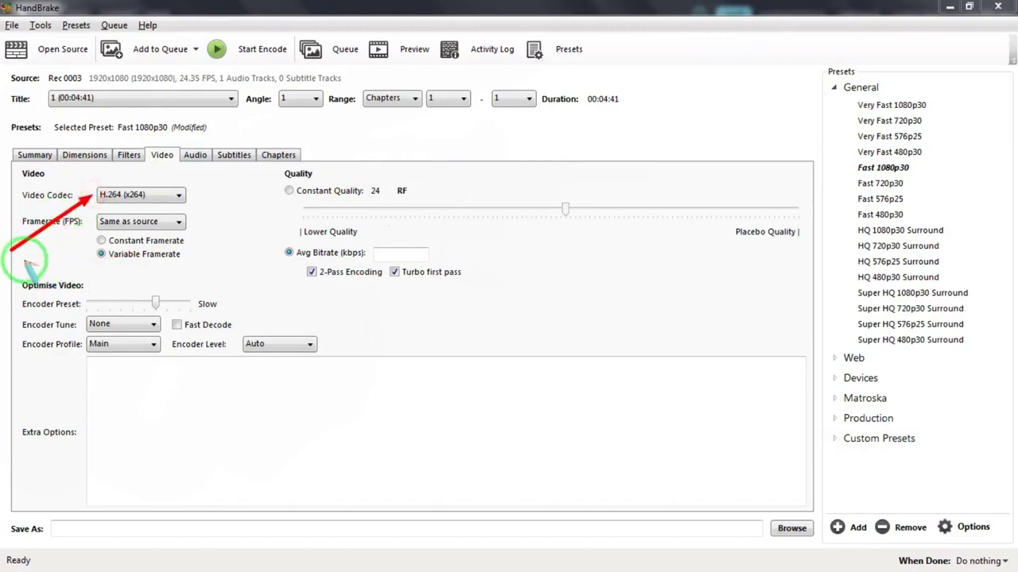
pyautogui.moveTo(35, 250); pyautogui.dragTo(95, 226)
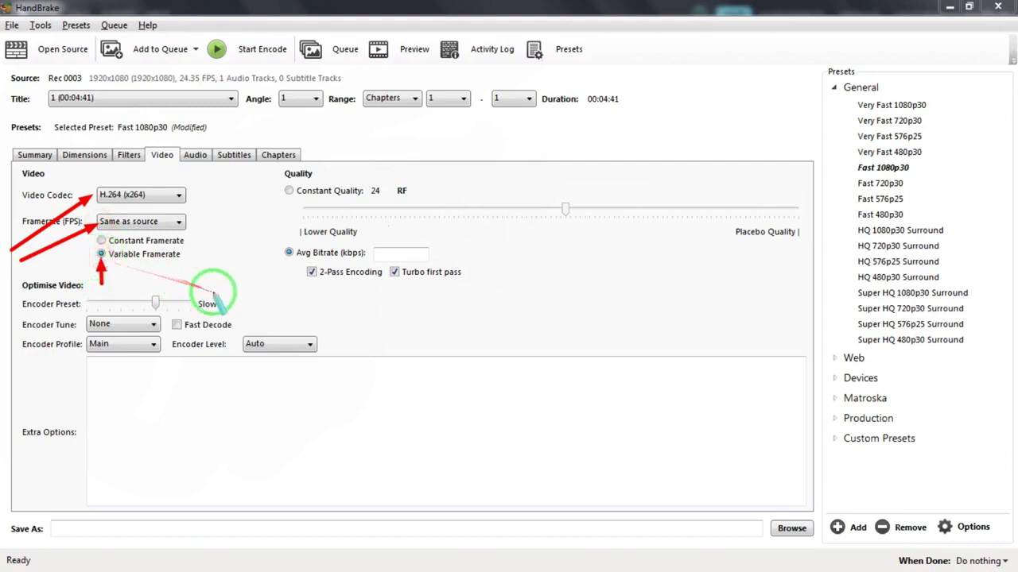
pyautogui.click(152, 416)
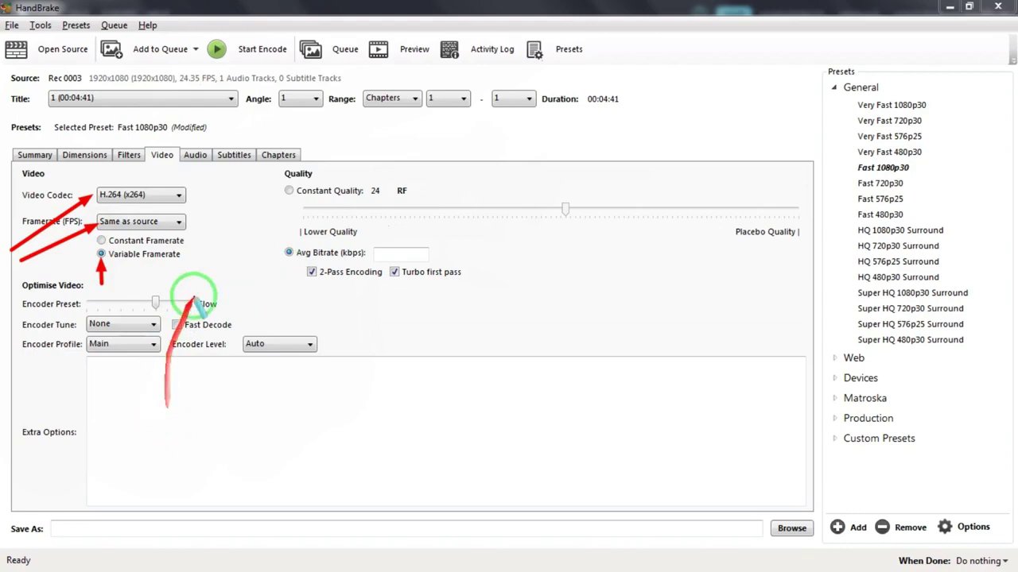
pyautogui.moveTo(241, 229); pyautogui.dragTo(157, 294)
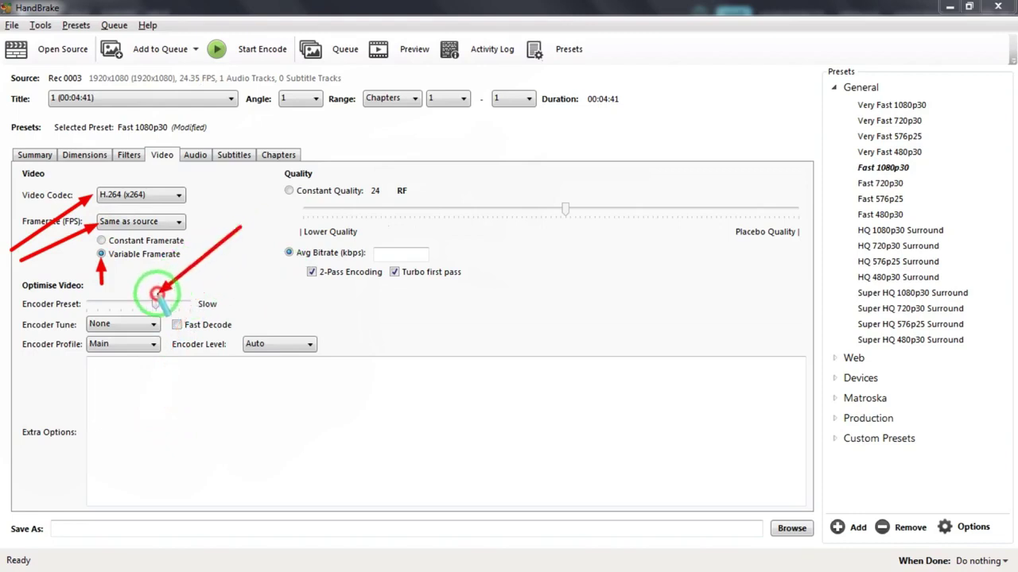
pyautogui.moveTo(15, 364); pyautogui.dragTo(49, 344)
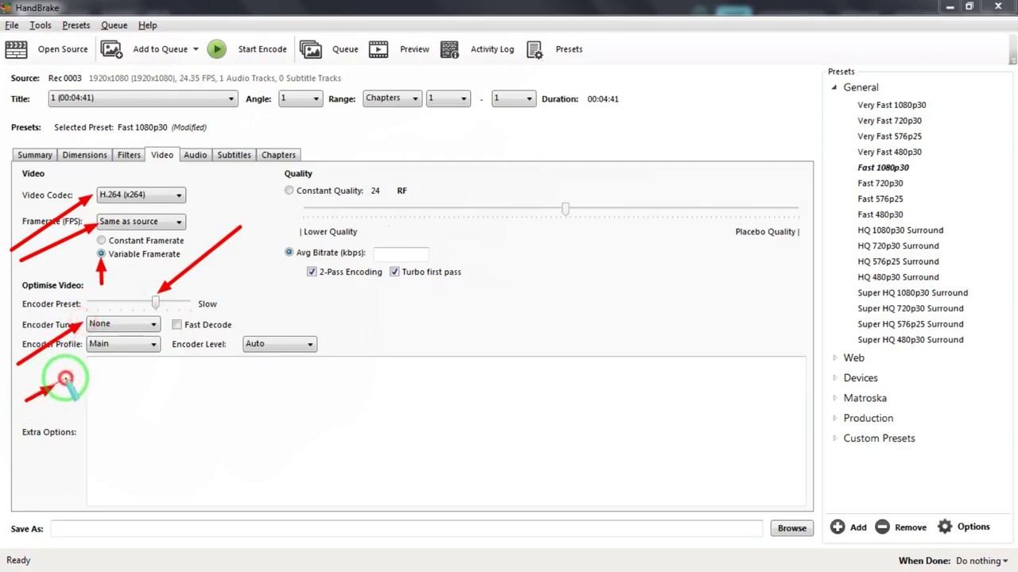
pyautogui.moveTo(26, 400); pyautogui.dragTo(102, 351)
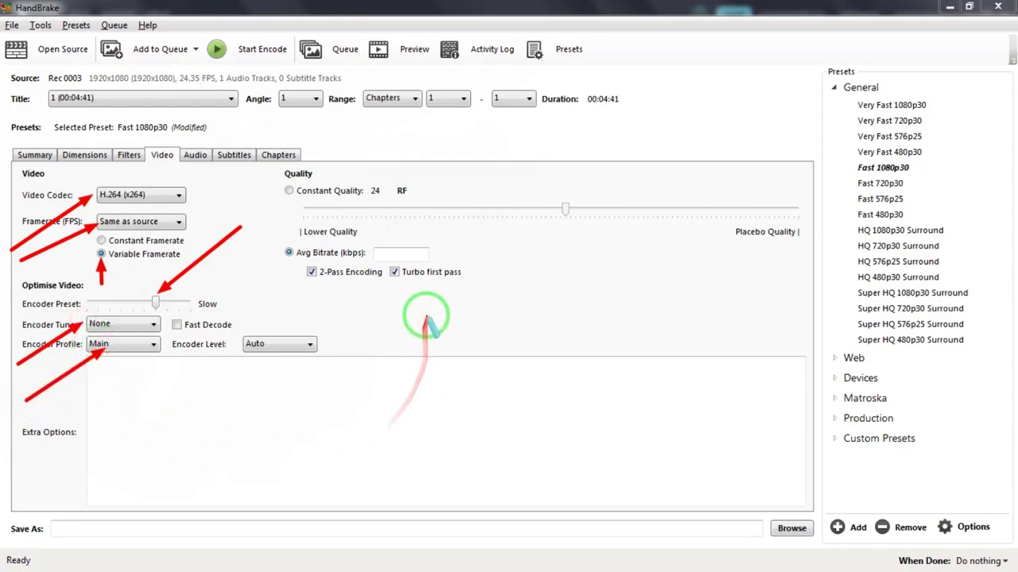
pyautogui.moveTo(428, 315); pyautogui.dragTo(272, 344)
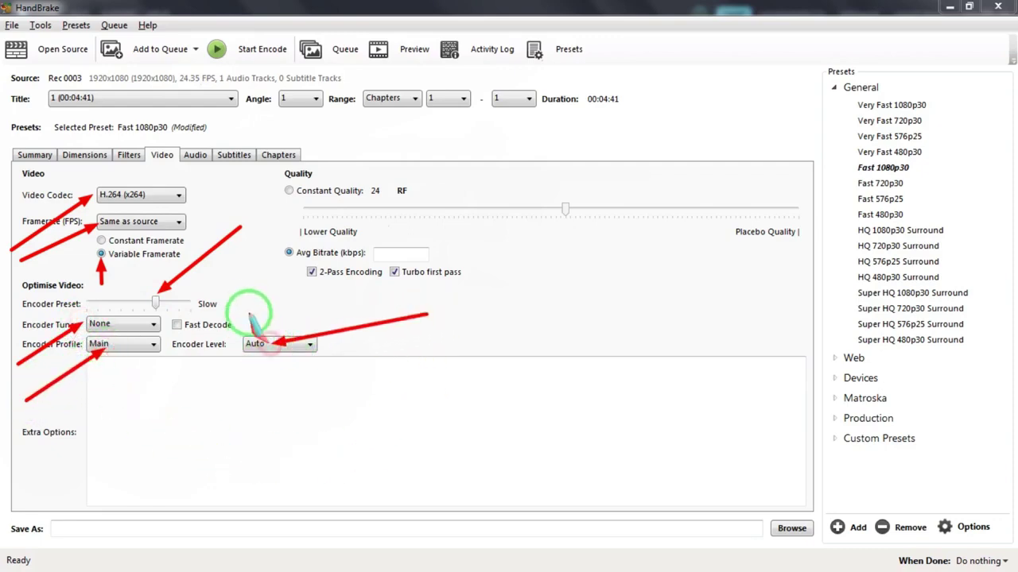
pyautogui.moveTo(263, 259); pyautogui.dragTo(191, 314)
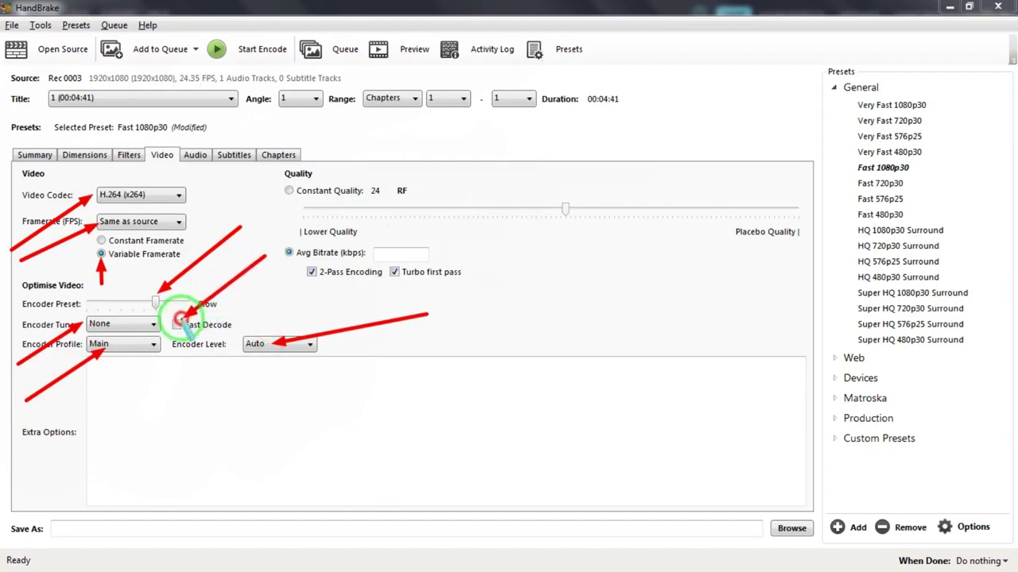
# Use average bitrate with 2-pass encoding and a turbo first pass
pyautogui.click(584, 129)
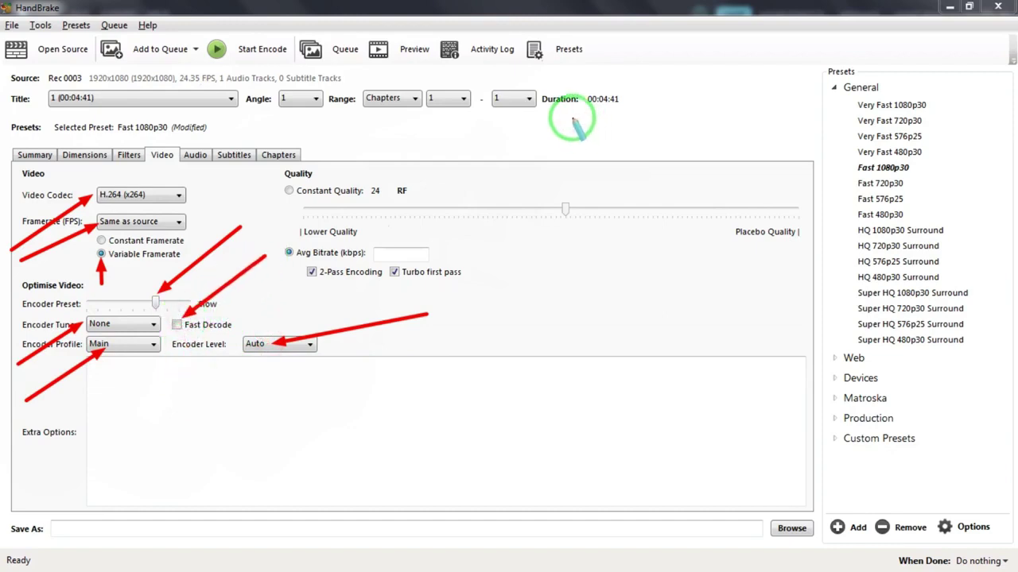
pyautogui.moveTo(574, 120); pyautogui.dragTo(384, 182)
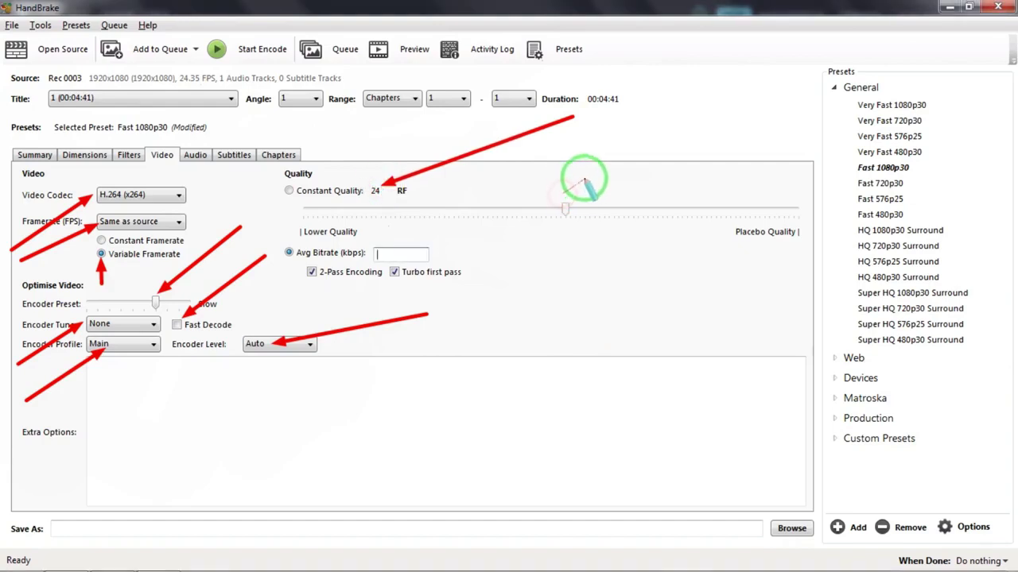
pyautogui.moveTo(602, 170); pyautogui.dragTo(292, 249)
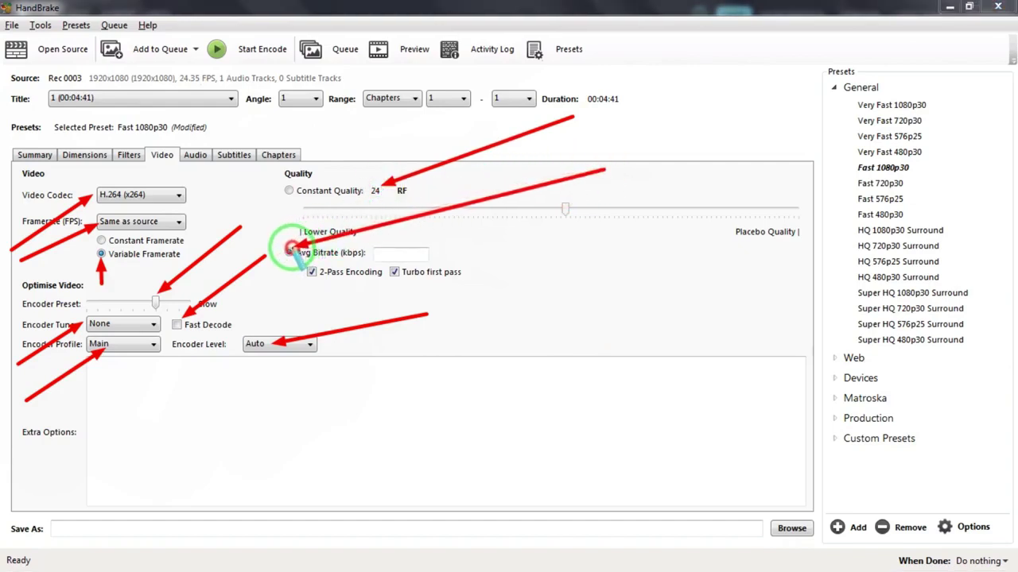
pyautogui.moveTo(660, 244); pyautogui.dragTo(415, 253)
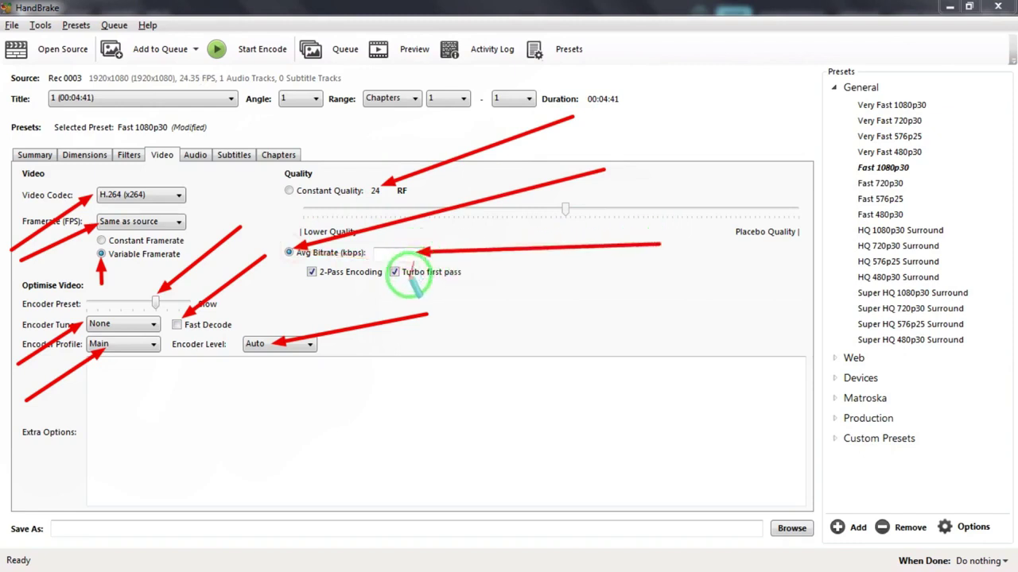
pyautogui.moveTo(353, 294)
pyautogui.mouseDown()
pyautogui.moveTo(315, 305)
pyautogui.moveTo(326, 275)
pyautogui.mouseUp()
pyautogui.click(440, 293)
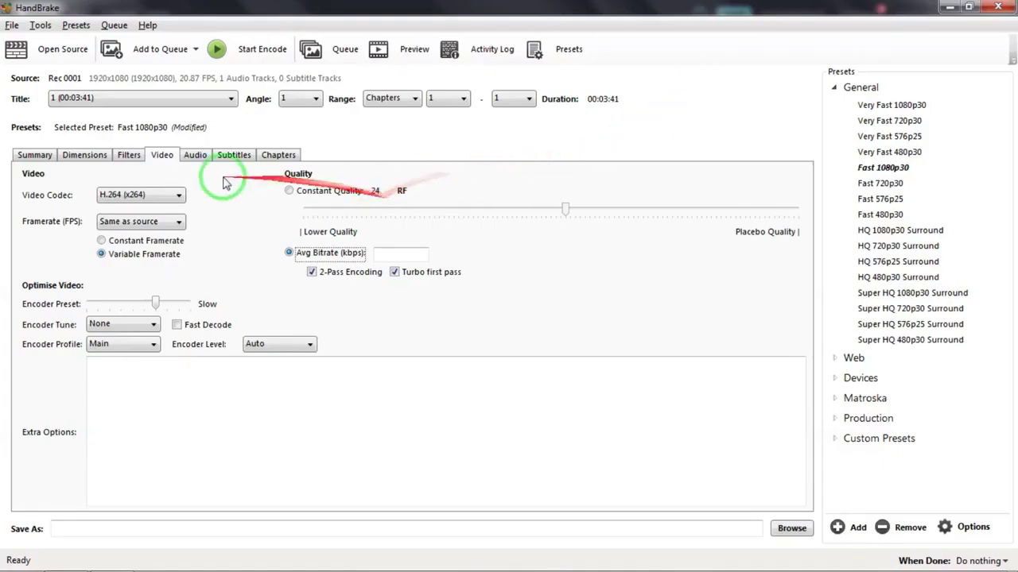
# Check the audio and subtitle tracks, then confirm chapter markers show one 00:03:41 Chapter 1
pyautogui.click(196, 157)
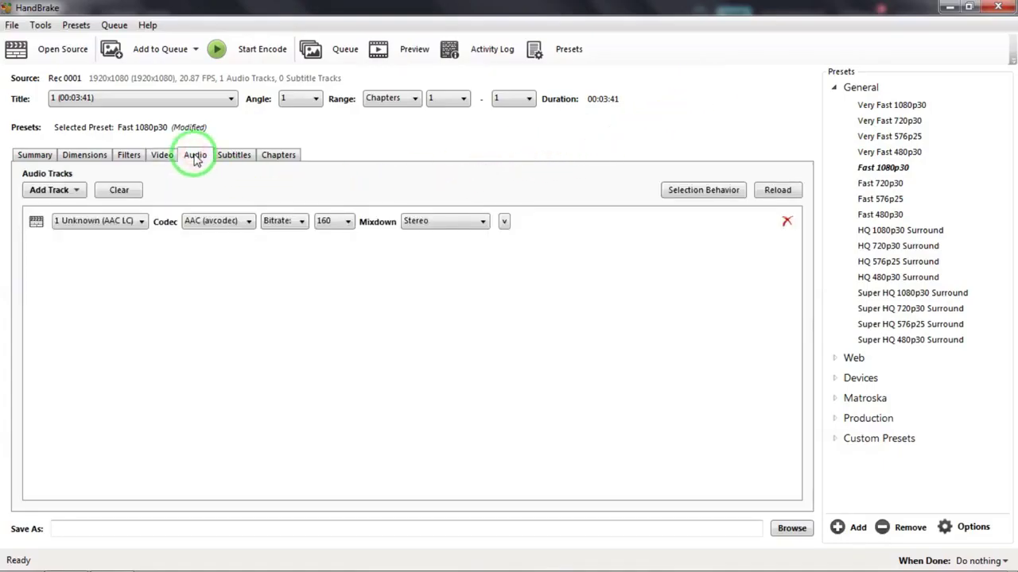
pyautogui.click(61, 375)
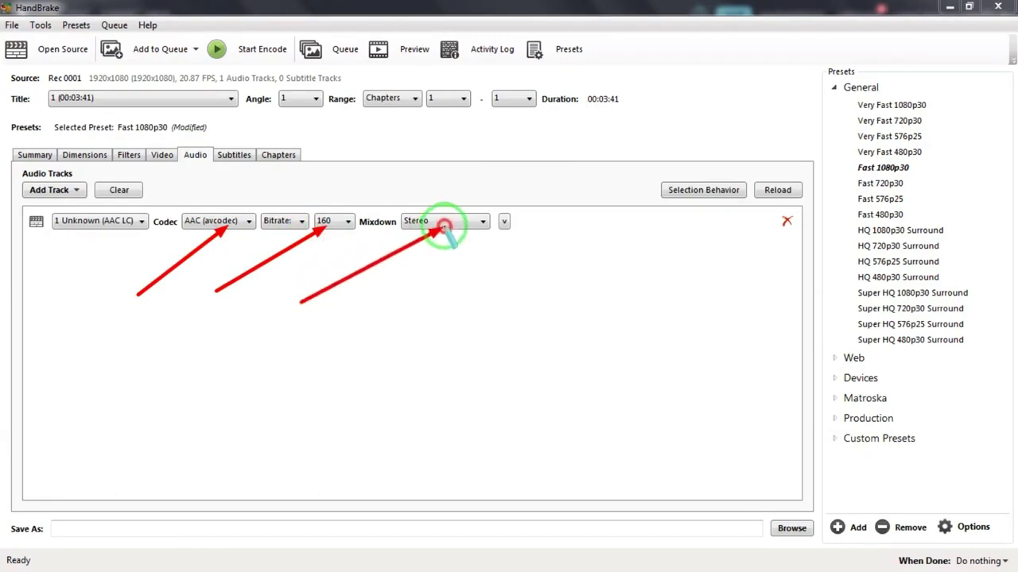
pyautogui.click(236, 159)
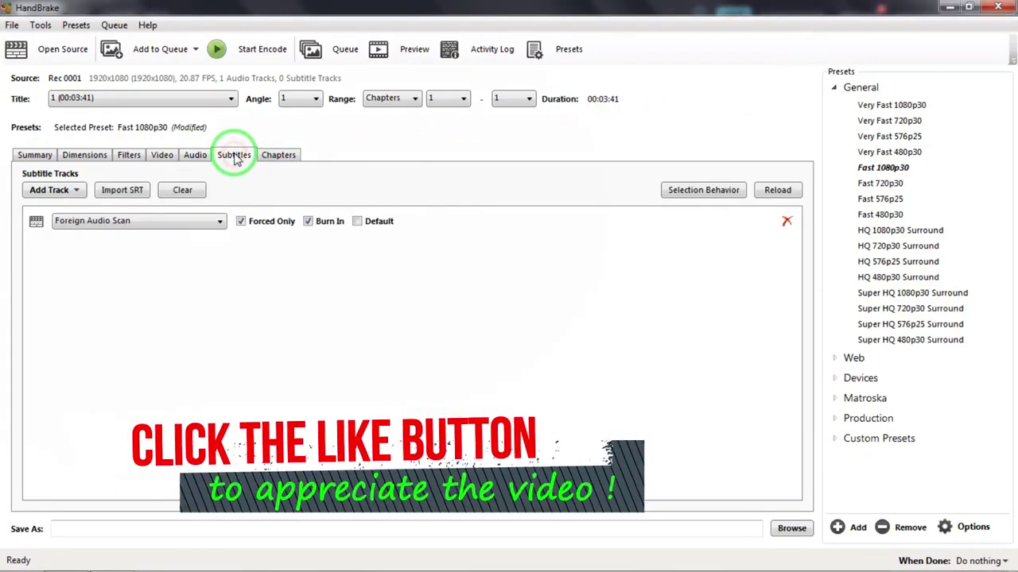
pyautogui.click(290, 160)
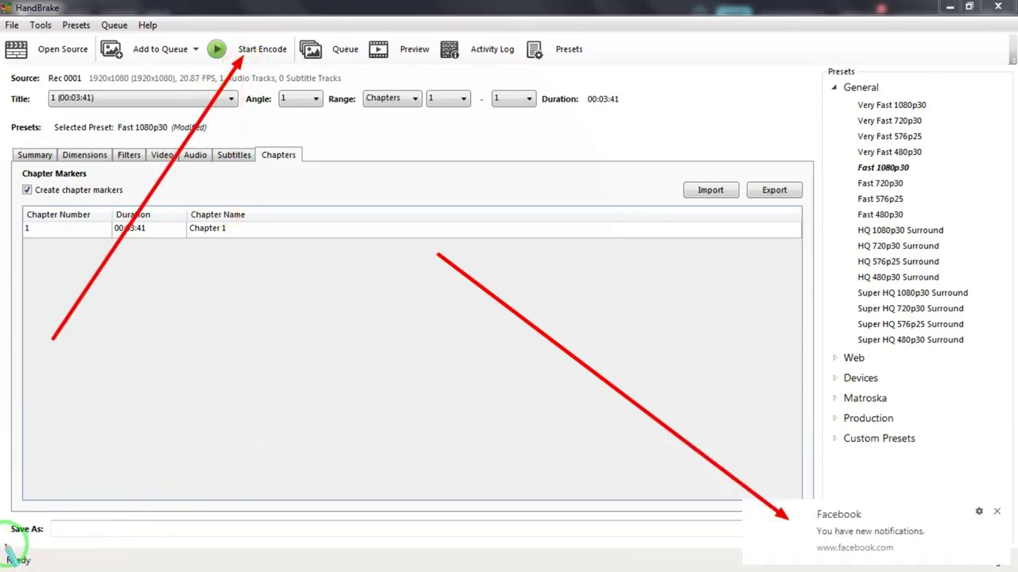
pyautogui.moveTo(6, 547)
pyautogui.mouseDown()
pyautogui.moveTo(651, 558)
pyautogui.moveTo(646, 566)
pyautogui.mouseUp()
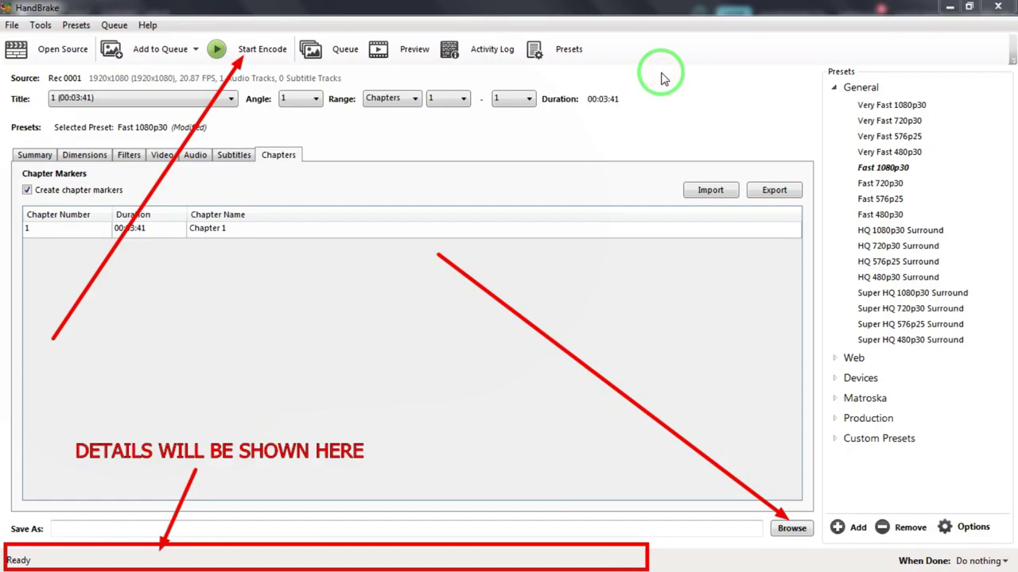
pyautogui.moveTo(768, 230)
pyautogui.mouseDown()
pyautogui.moveTo(843, 489)
pyautogui.moveTo(841, 523)
pyautogui.moveTo(844, 507)
pyautogui.moveTo(857, 536)
pyautogui.mouseUp()
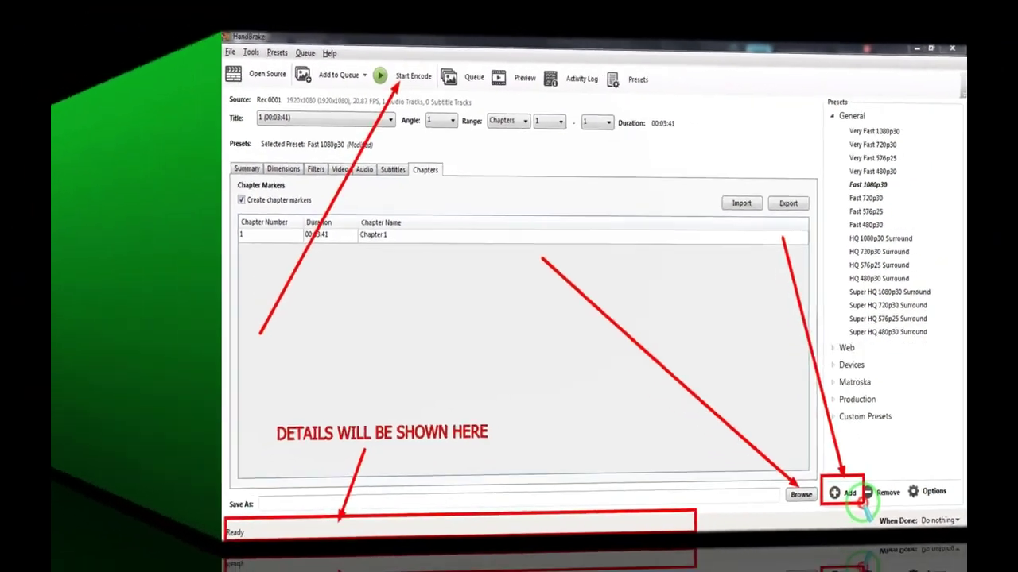